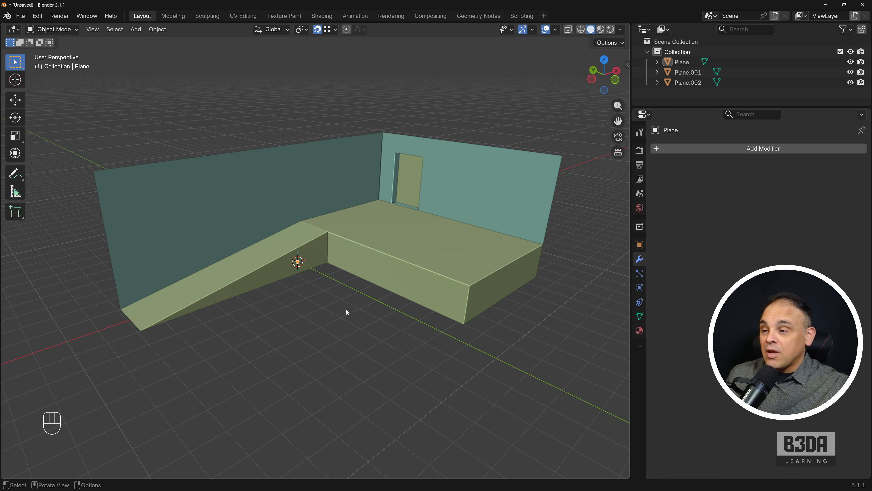
middle_click_drag(354, 271, 351, 277)
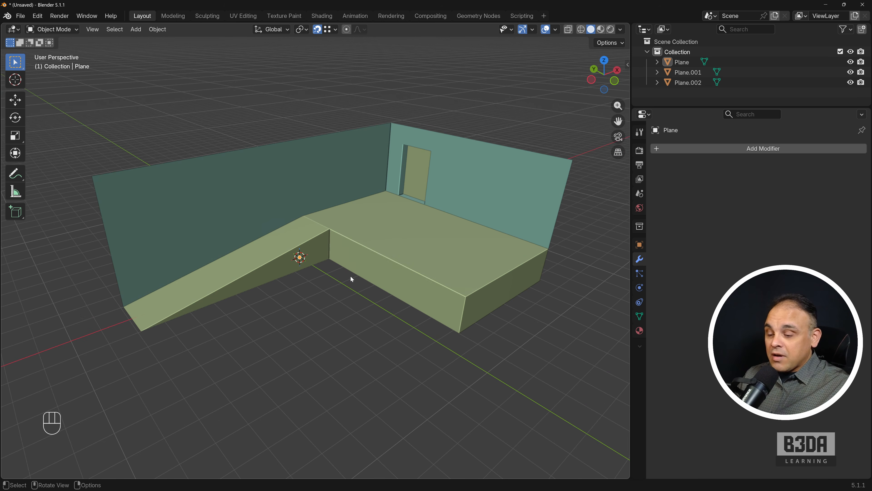
key("shift+ctrl+3")
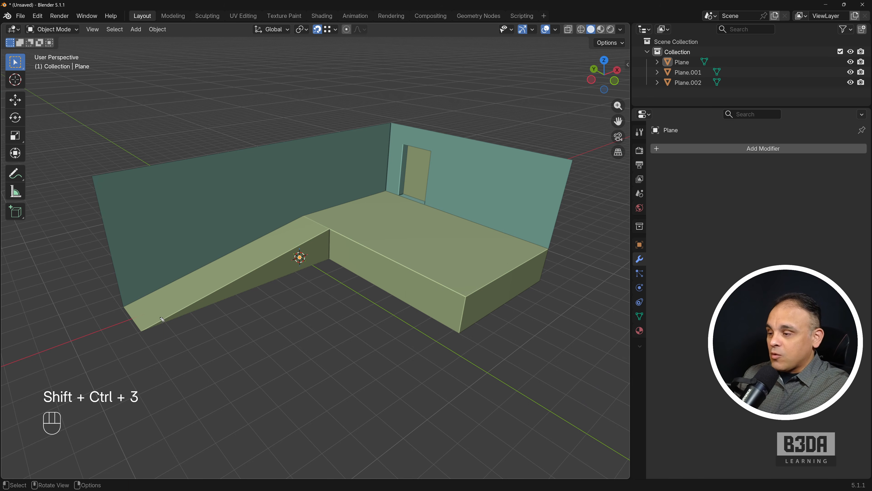
mouse_move(144, 328)
left_mouse_down()
mouse_move(330, 220)
mouse_move(446, 273)
mouse_move(547, 243)
left_mouse_up()
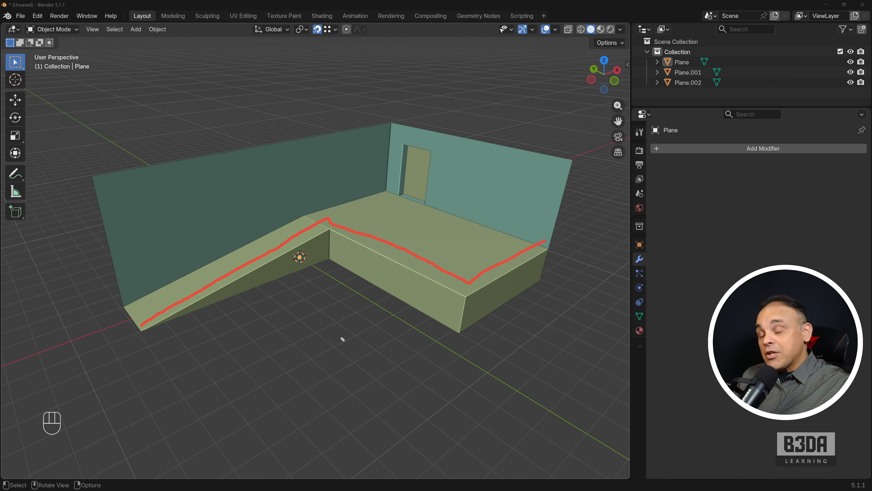
key("ctrl+shift+7")
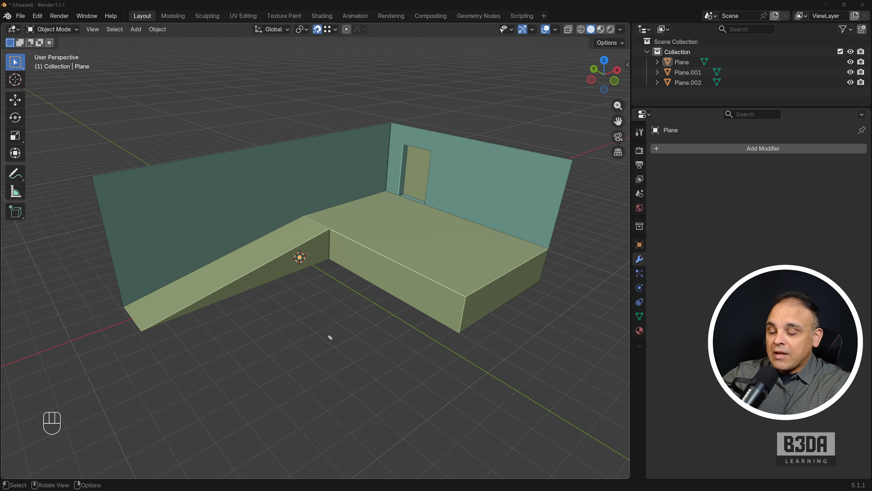
In Edit Mode, offset the three outer upper edges of the ramp and platform by a width of 0.1 using Offset Edges
left_click(288, 267)
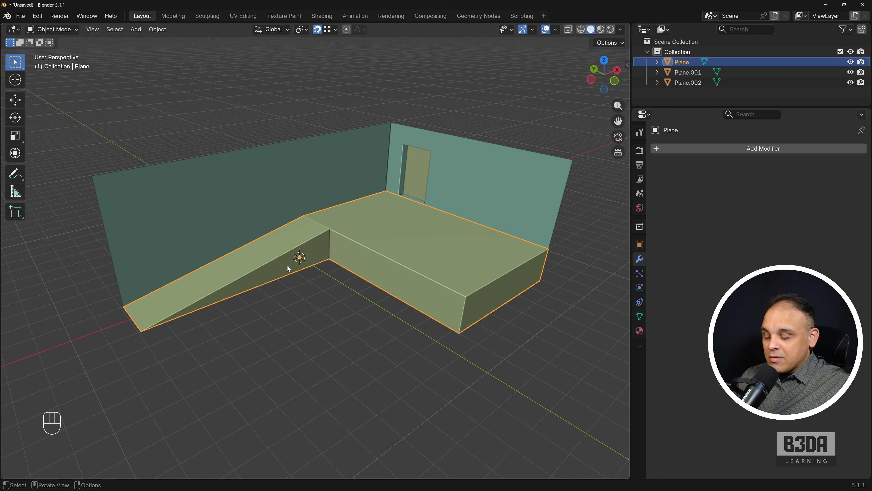
key("Tab")
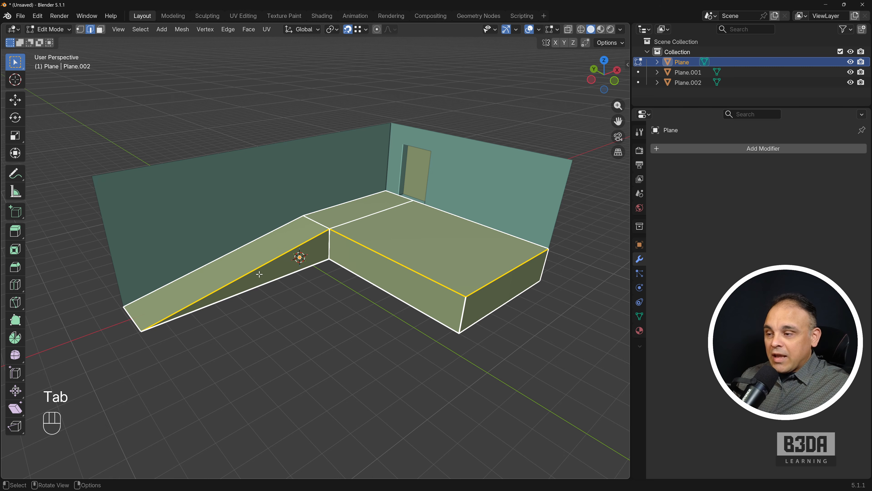
left_click(270, 315)
left_click(271, 258)
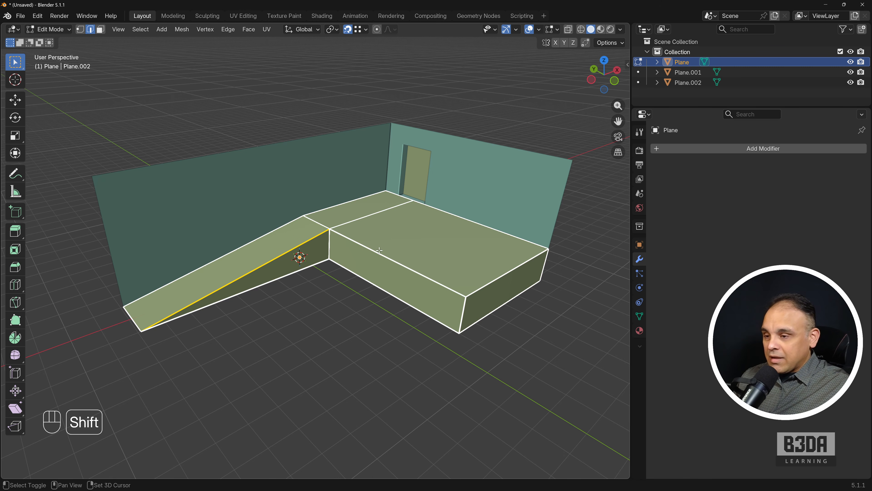
left_click(391, 252, "shift")
left_click_drag(515, 275, 540, 249, "shift")
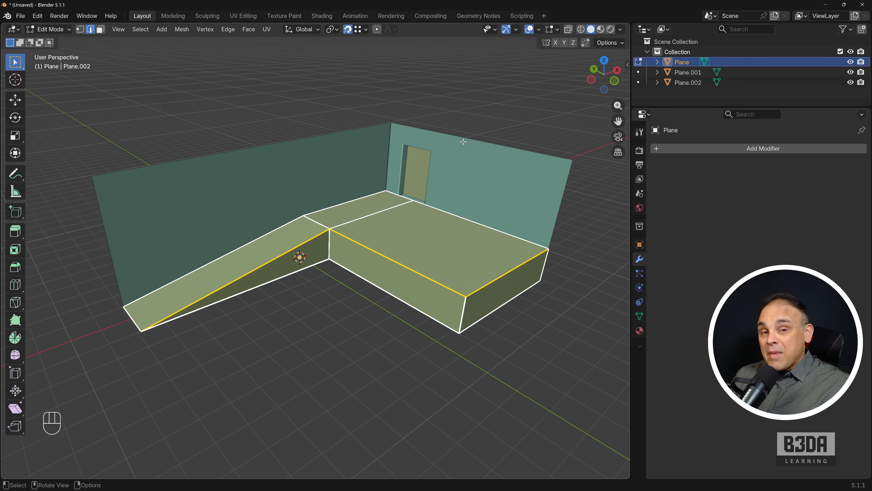
left_click(628, 64)
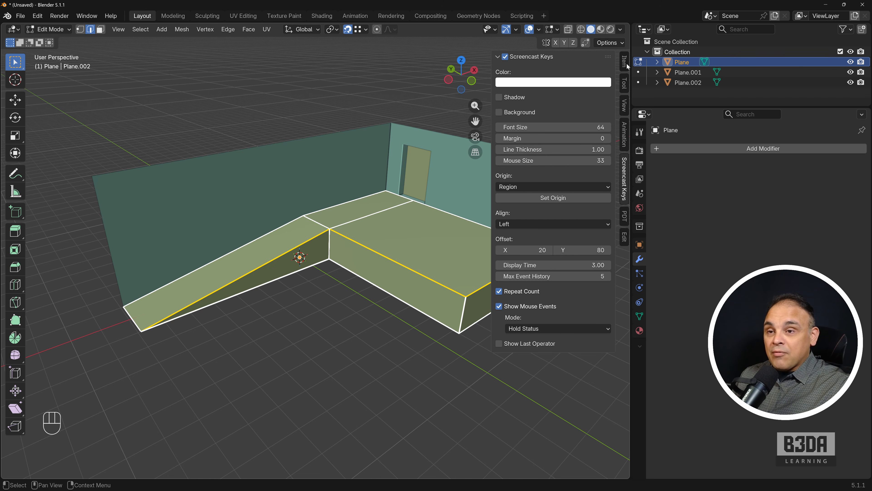
left_click(624, 237)
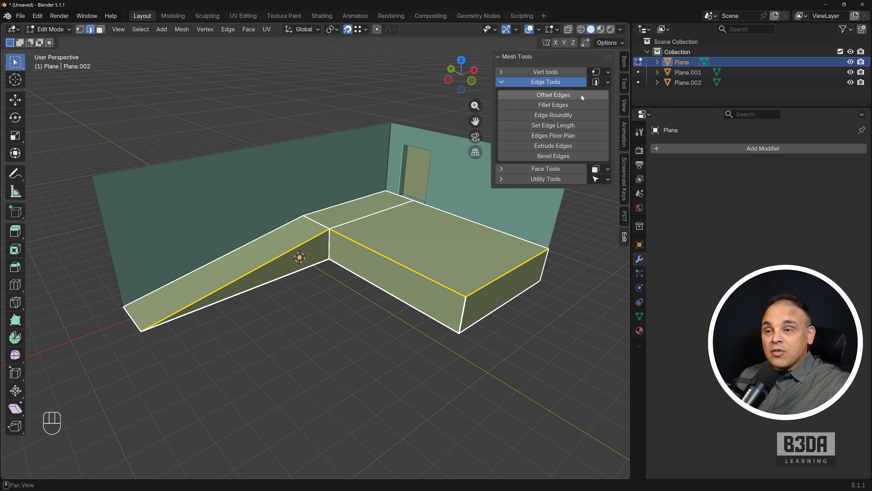
key("ctrl+shift+backslash")
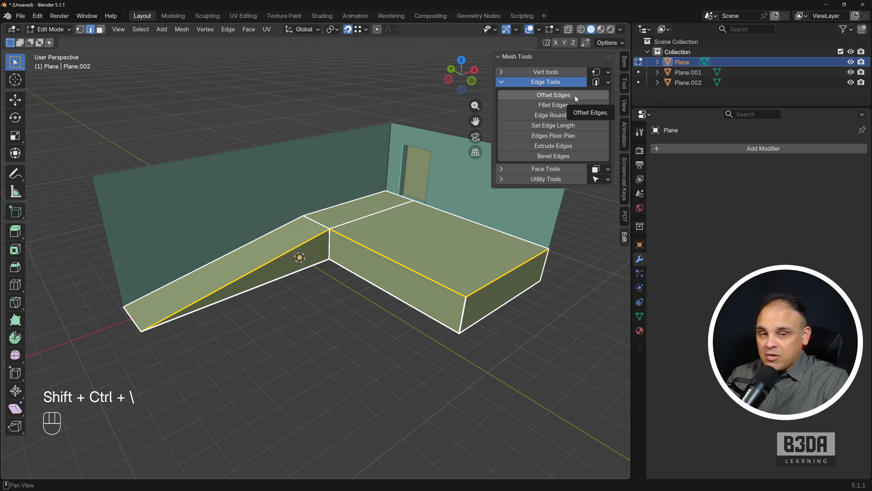
left_click(574, 94)
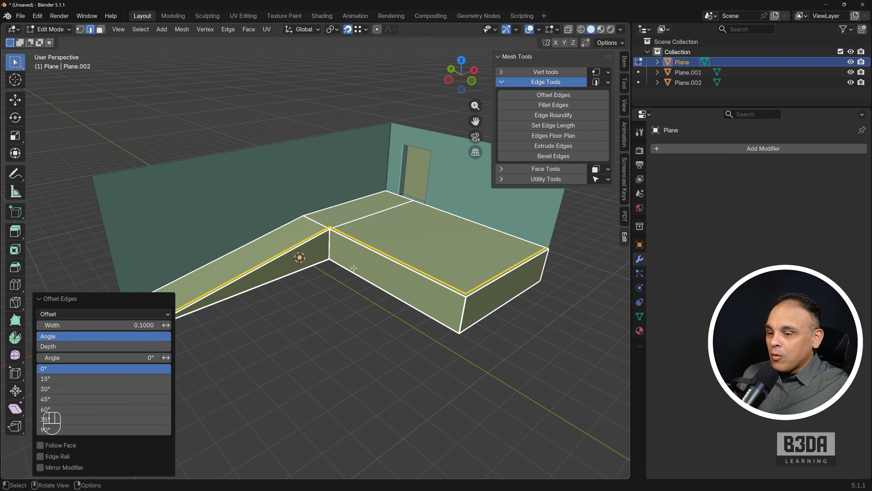
middle_click_drag(349, 273, 369, 281)
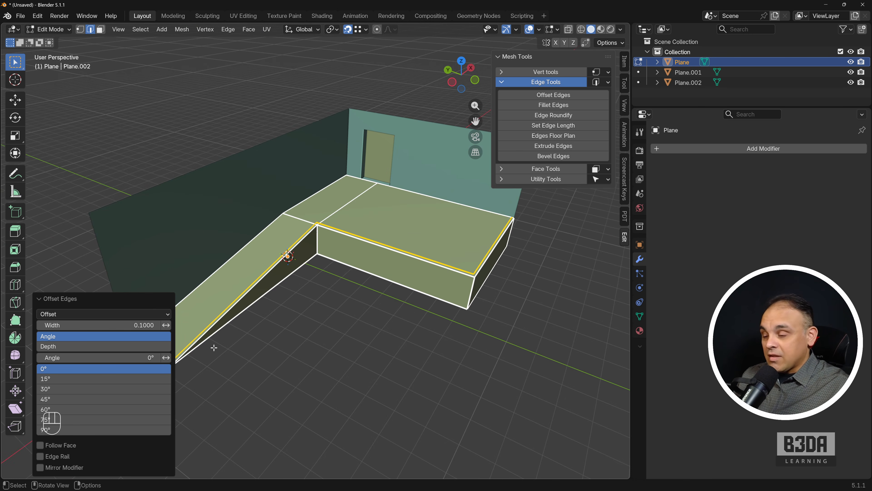
left_click(320, 306)
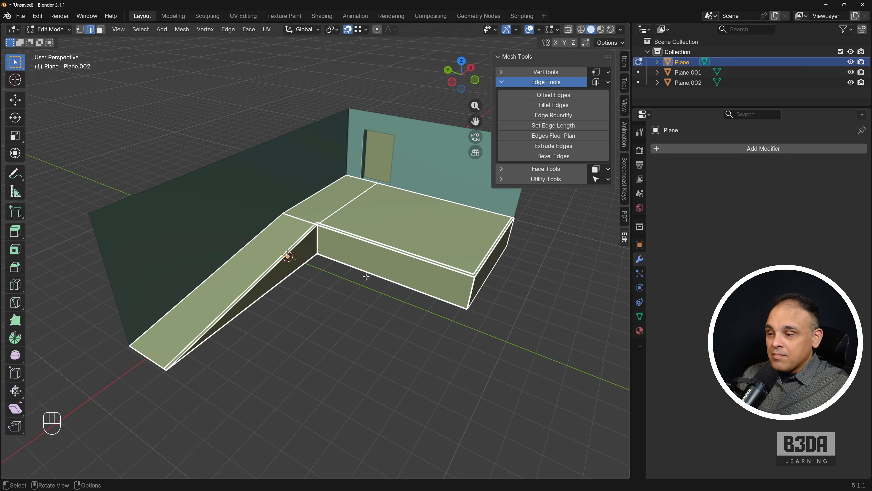
Extrude the three offset edges along the ramp and platform 1 m upward on the Z axis
left_click_drag(297, 241, 299, 240)
left_click(299, 240)
scroll(309, 242, "up", 1)
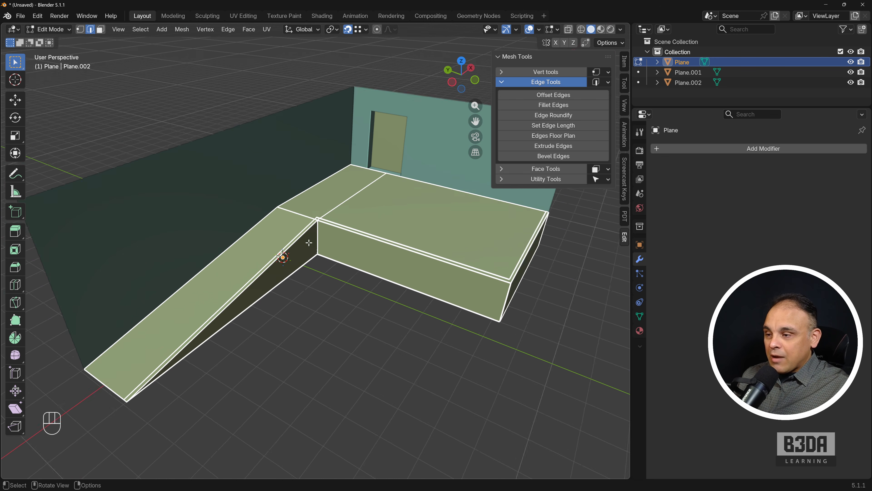
scroll(309, 243, "up", 2)
left_click(280, 243)
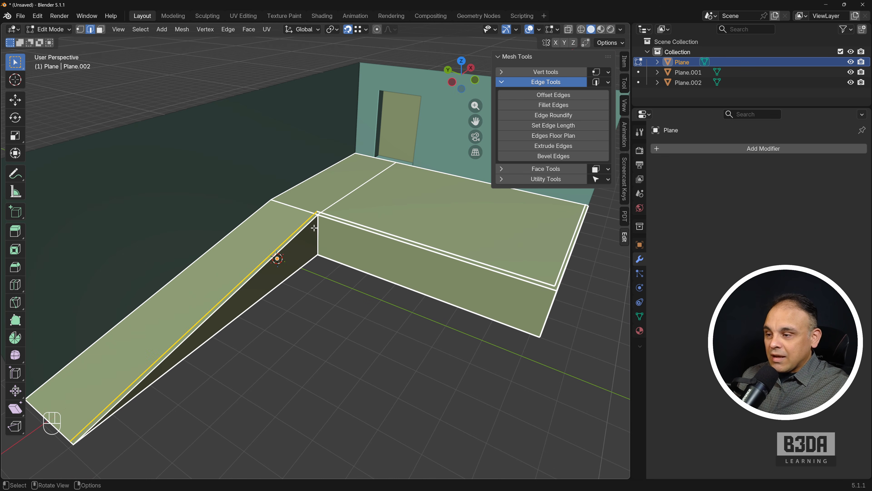
left_click(411, 241, "shift")
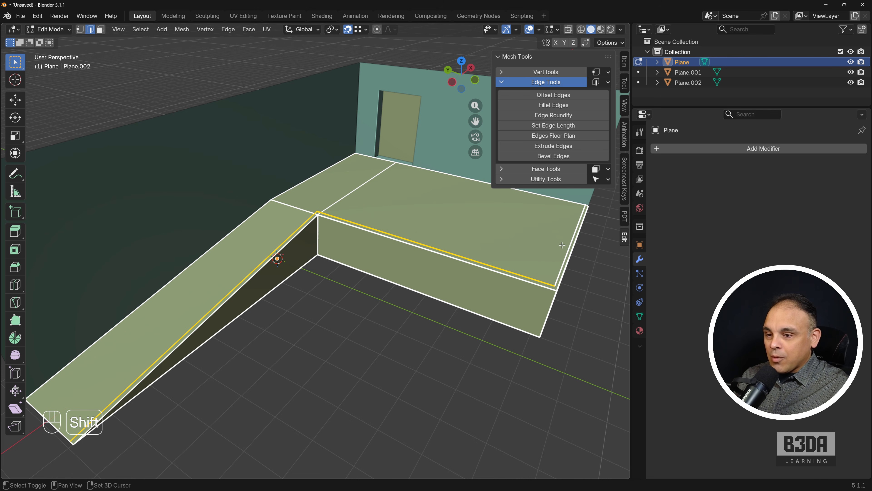
left_click(563, 258, "shift")
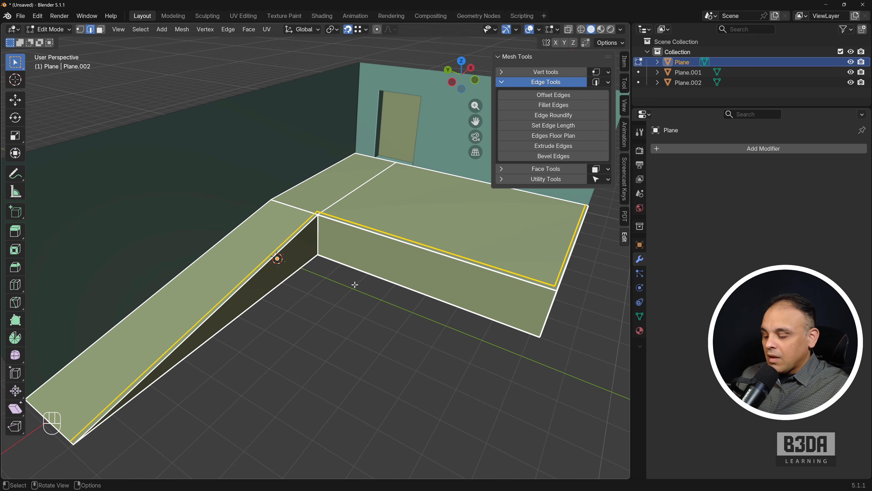
key("e")
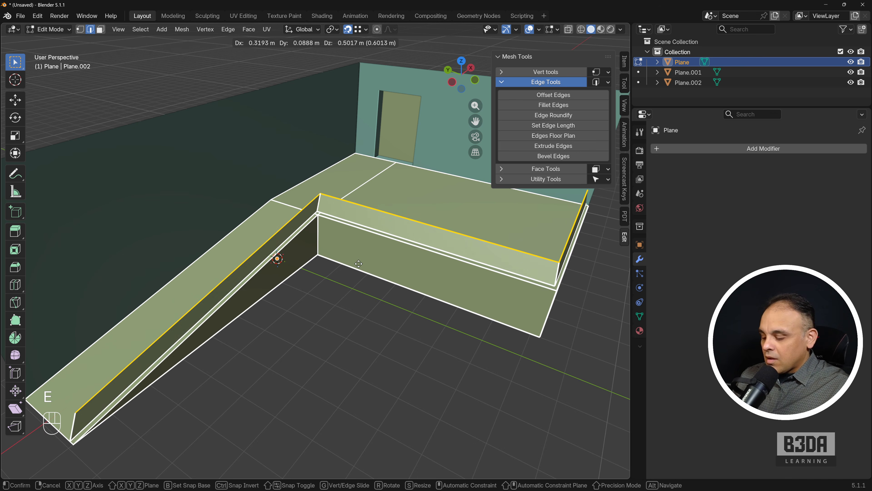
key("z")
key("KP_1")
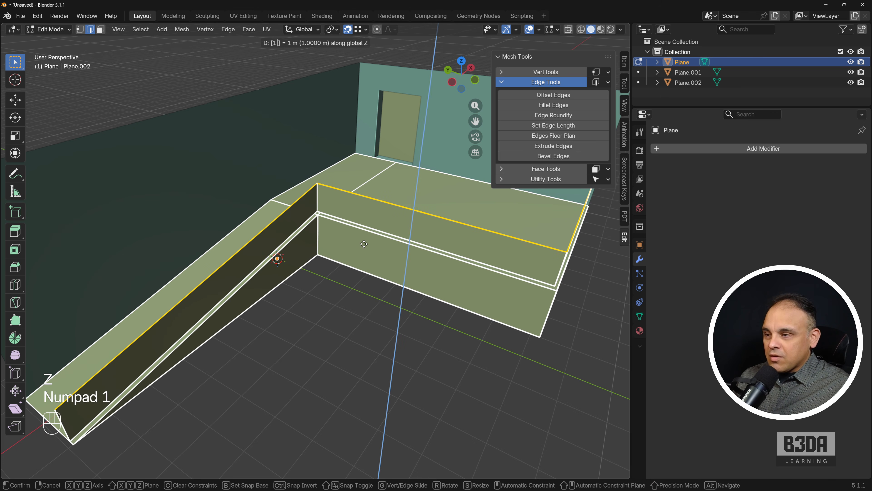
key("KP_Enter")
Add four evenly spaced vertical loop cuts to the extruded strip along the ramp
middle_click_drag(358, 245, 340, 291)
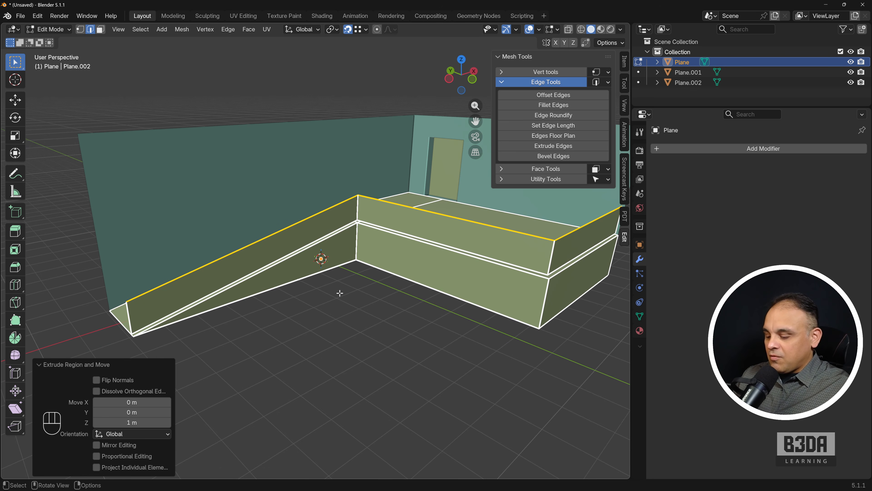
key("ctrl+r")
scroll(280, 245, "up", 3)
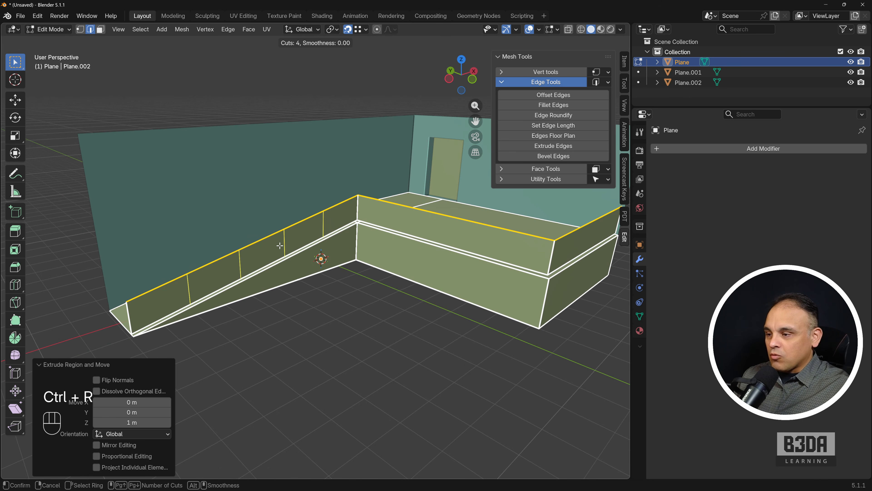
left_click(280, 245)
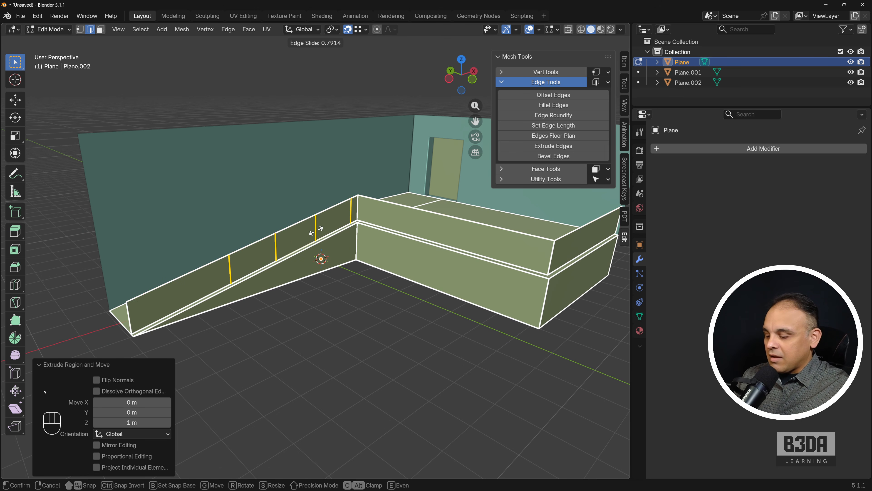
key("Escape")
Add four evenly spaced vertical loop cuts to the extruded strip along the platform's long front side
key("ctrl+r")
scroll(449, 217, "up", 1)
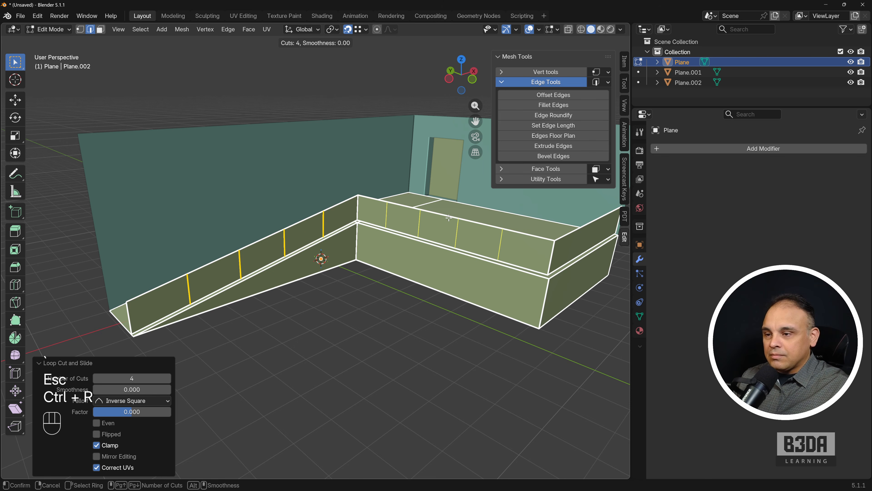
scroll(448, 217, "down", 1)
left_click(457, 222)
key("Escape")
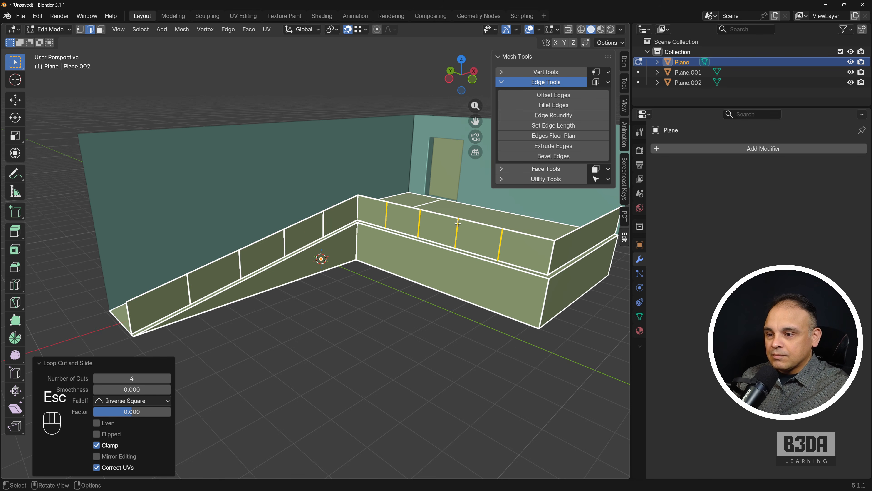
Add two evenly spaced vertical loop cuts to the extruded strip along the platform's short end
key("ctrl+r")
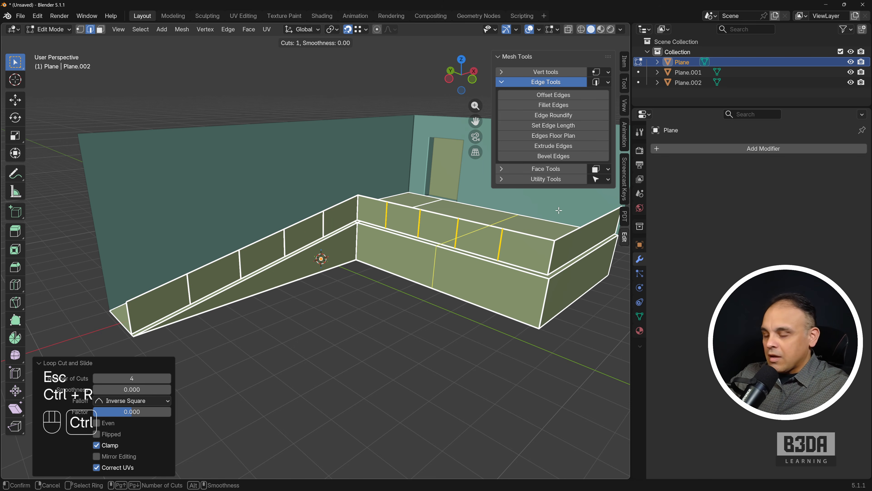
scroll(579, 229, "down", 2)
left_click(580, 230)
key("Escape")
Separate all the extruded strip's faces along the ramp and platform into their own object and return to Object Mode
middle_click_drag(512, 297, 492, 305)
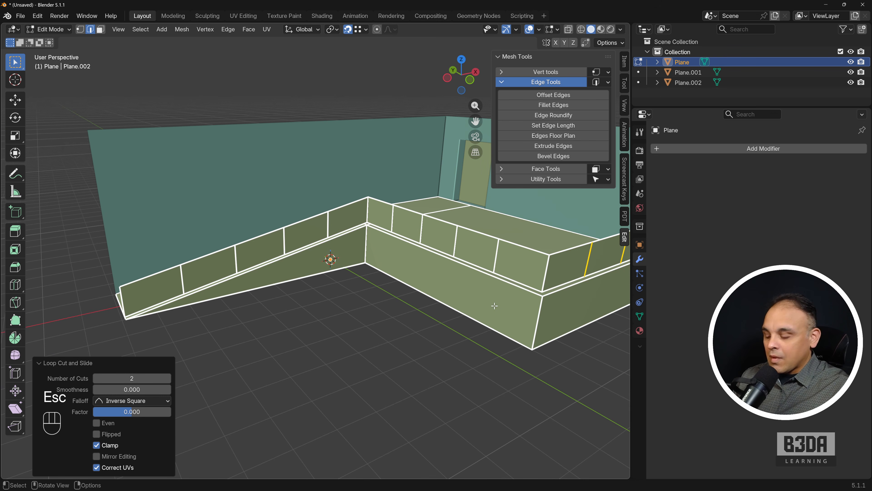
key("3")
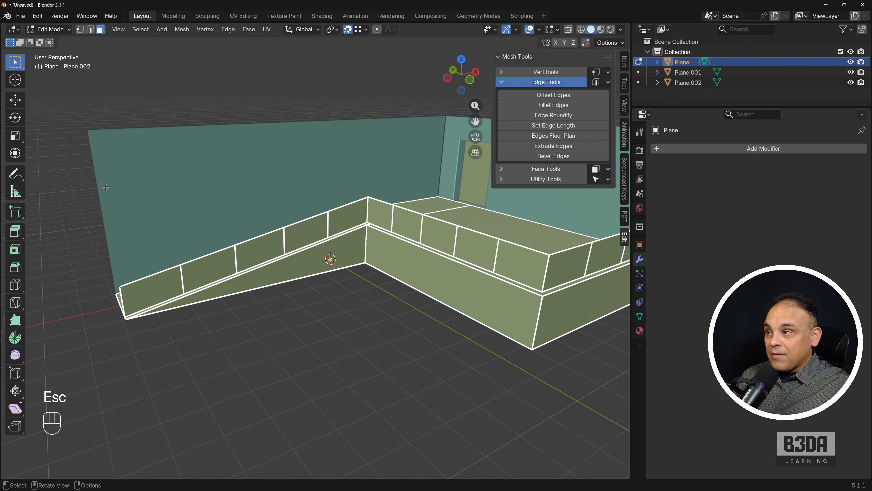
left_click(160, 291)
left_click(210, 267, "shift")
left_click(280, 242, "shift")
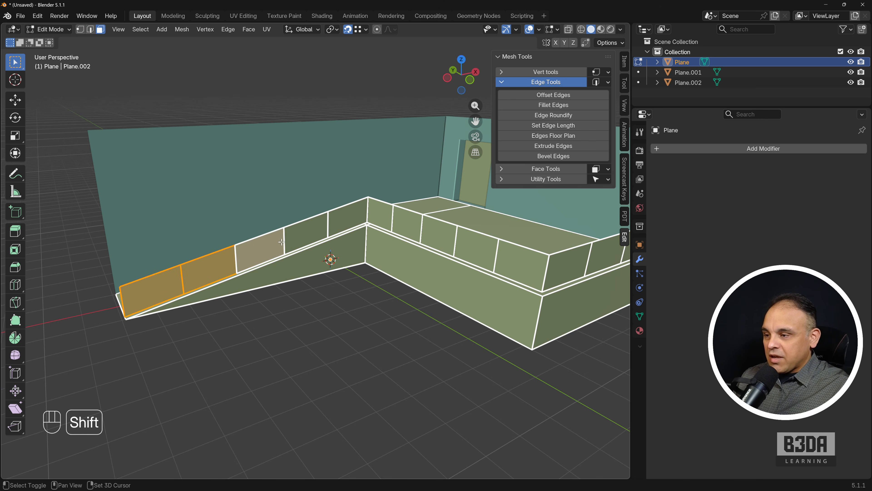
left_click(309, 229, "shift")
left_click(347, 217, "shift")
left_click(380, 213, "shift")
left_click(407, 225, "shift")
left_click(437, 227, "shift")
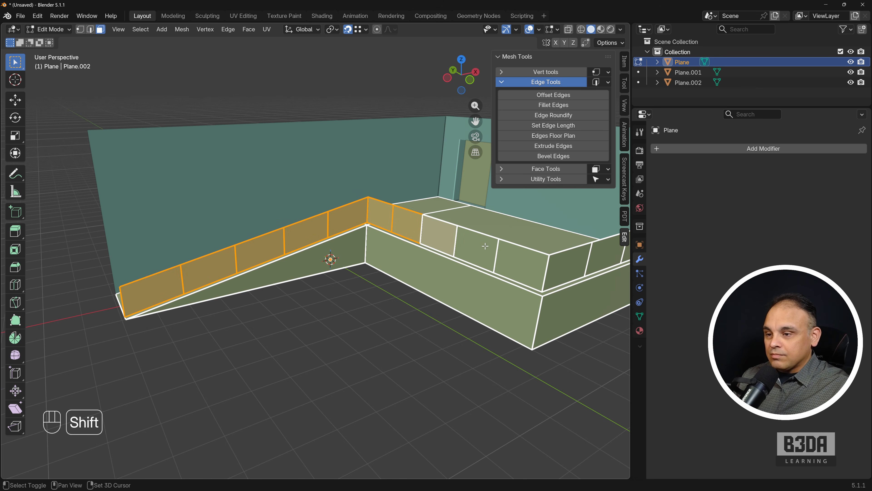
left_click(485, 246, "shift")
left_click(522, 265, "shift")
middle_click_drag(568, 260, 534, 247, "shift")
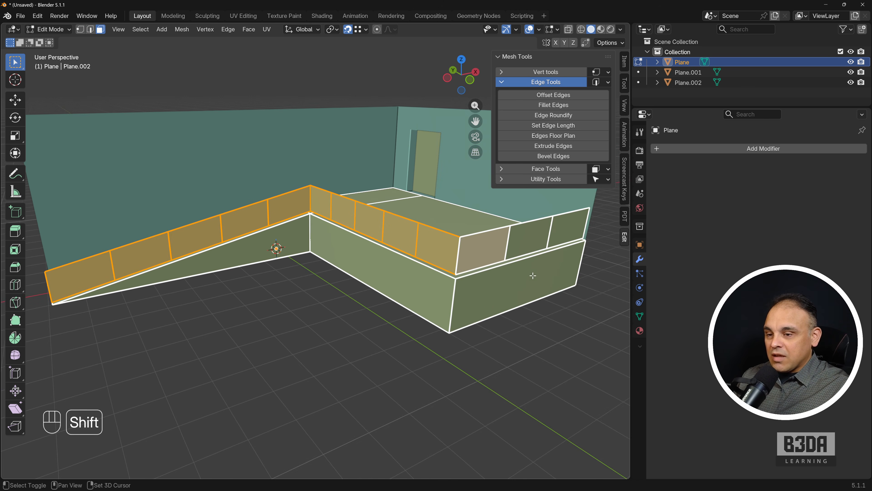
left_click(482, 248, "shift")
left_click(529, 237, "shift")
left_click(552, 242, "shift")
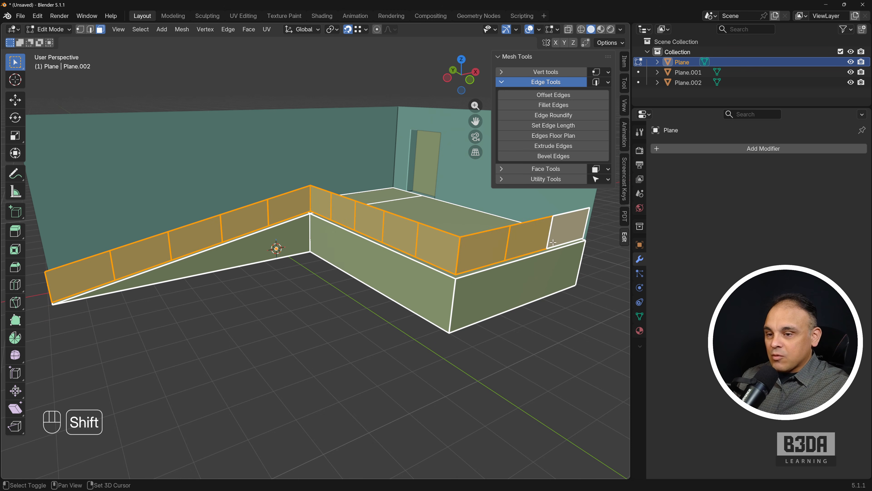
key("p")
left_click(404, 282)
key("Tab")
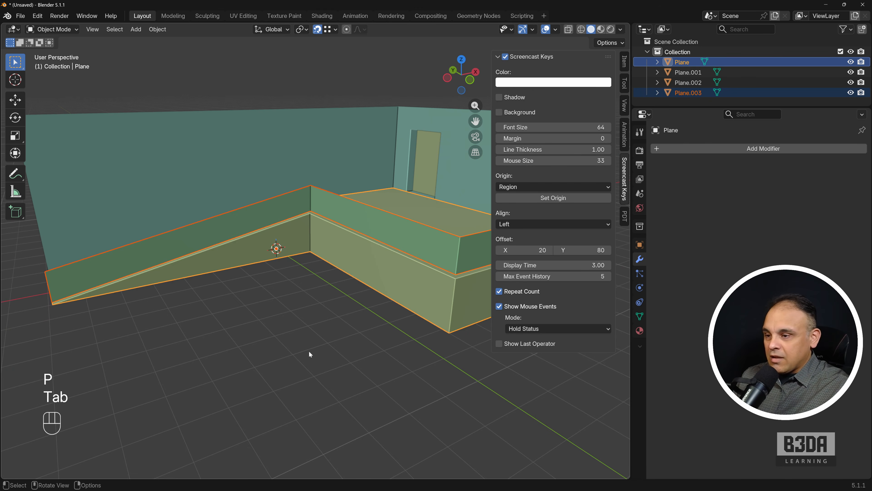
Select only the separated strip object and hide the viewport sidebar
left_click(310, 354)
left_click(383, 232)
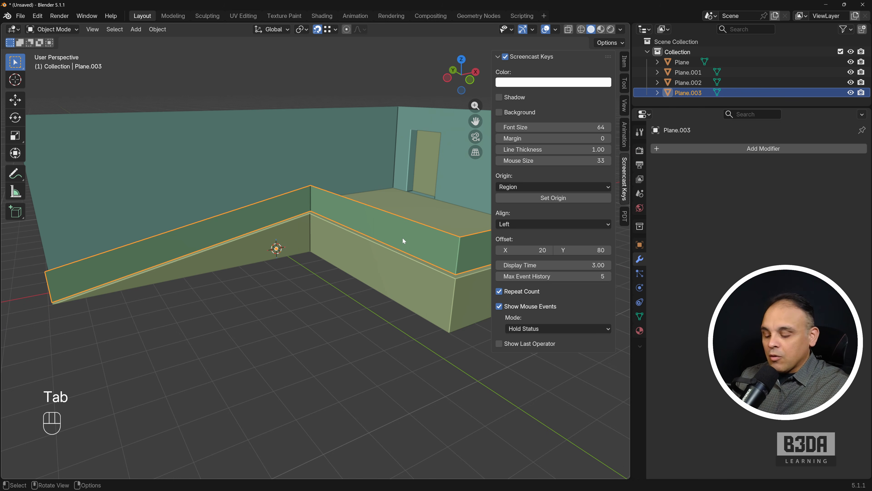
key("n")
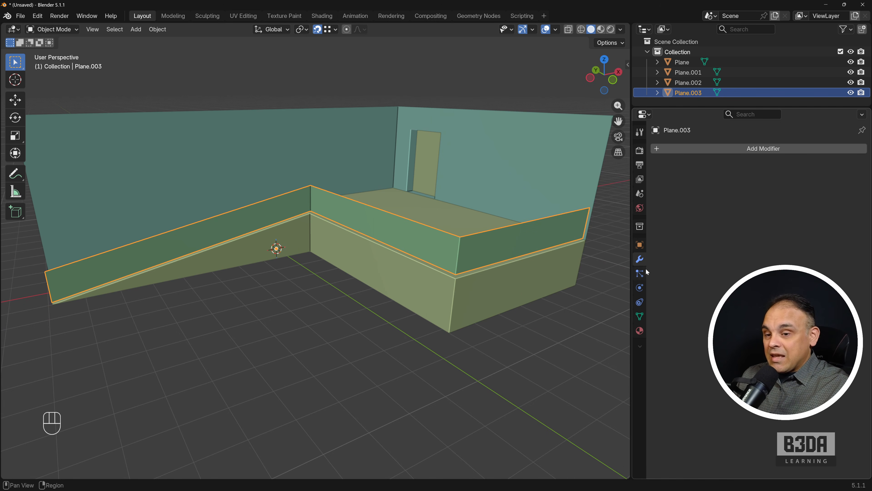
Add a Skin modifier to the separated strip object
left_click(769, 148)
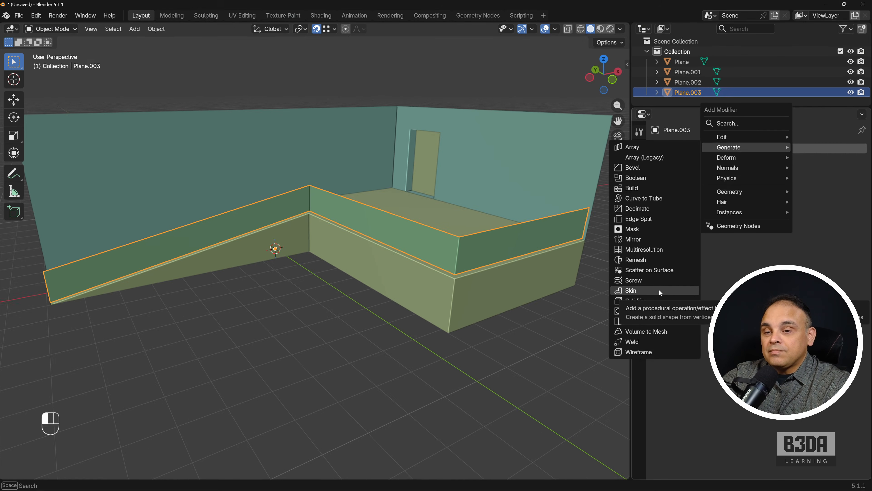
left_click(451, 254)
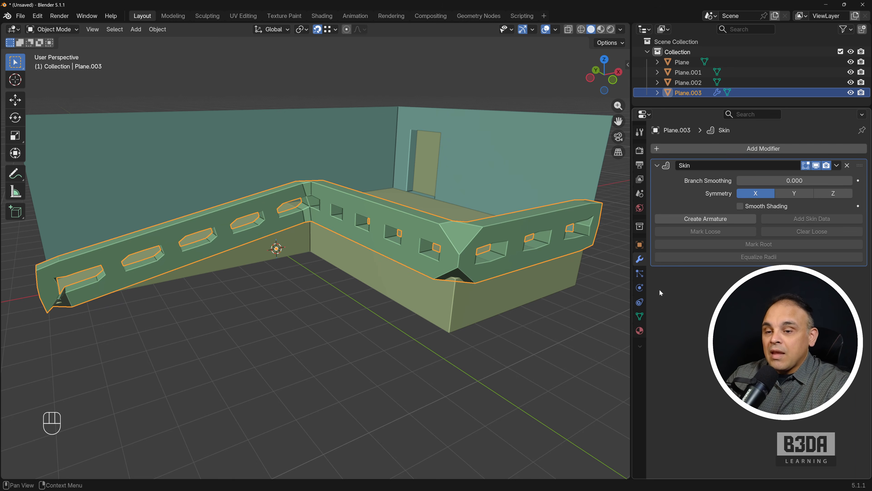
middle_click_drag(355, 285, 368, 304)
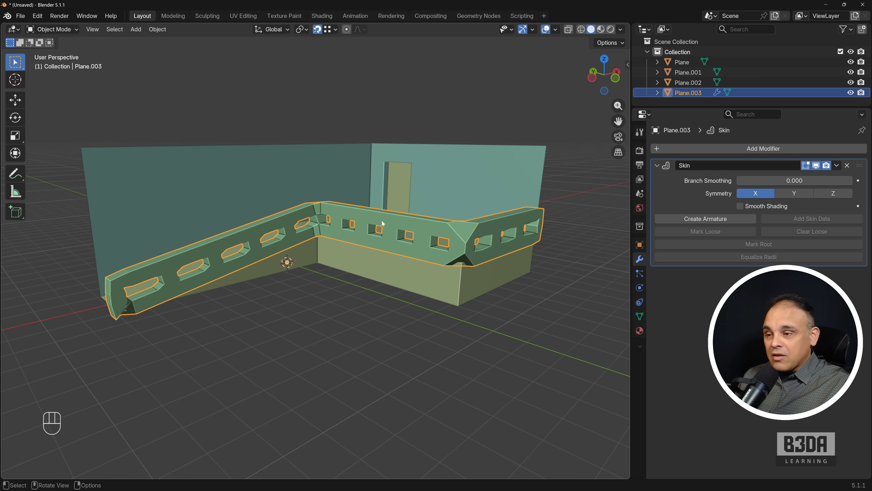
Scale the skin radius of all the strip's vertices to about 0.1 and return to Object Mode
key("Tab")
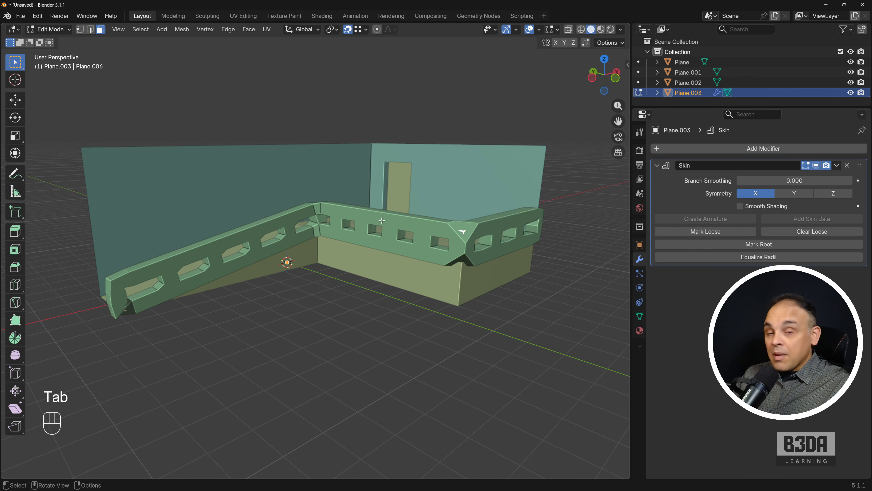
key("a")
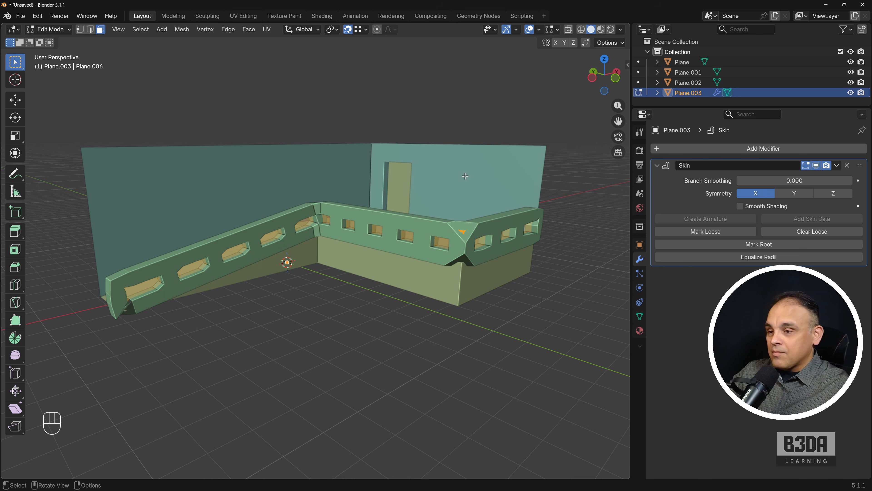
key("ctrl+a")
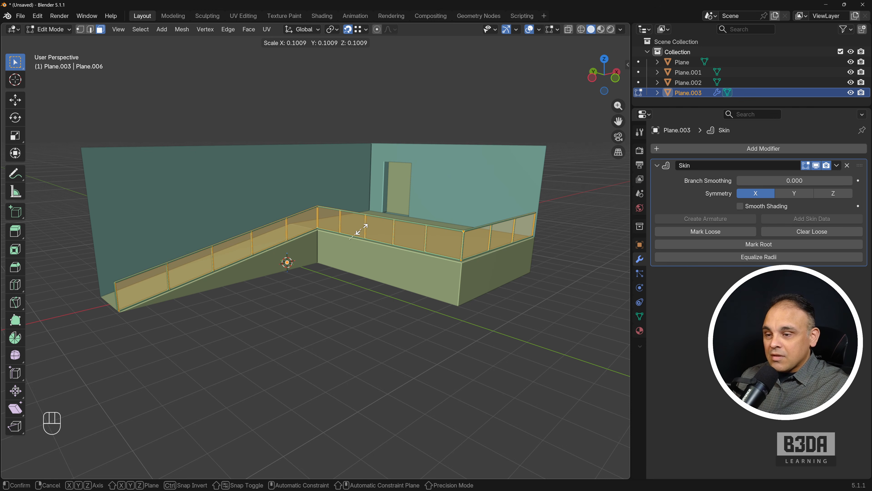
left_click(359, 231)
left_click(299, 307)
key("Tab")
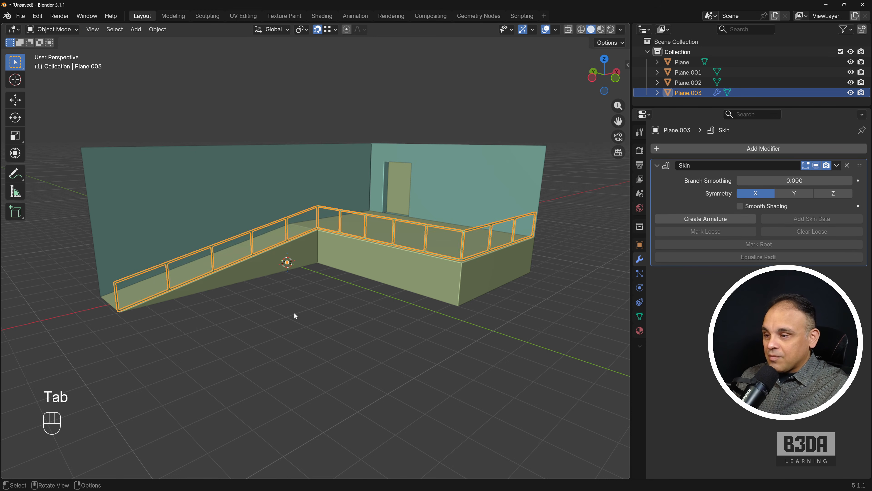
In wireframe display, delete all the railing's bottom edges along the ramp and both platform sides, keeping the posts, and return to Object Mode
mouse_move(294, 315)
middle_mouse_down()
mouse_move(343, 303)
mouse_move(304, 314)
middle_mouse_up()
key("Tab")
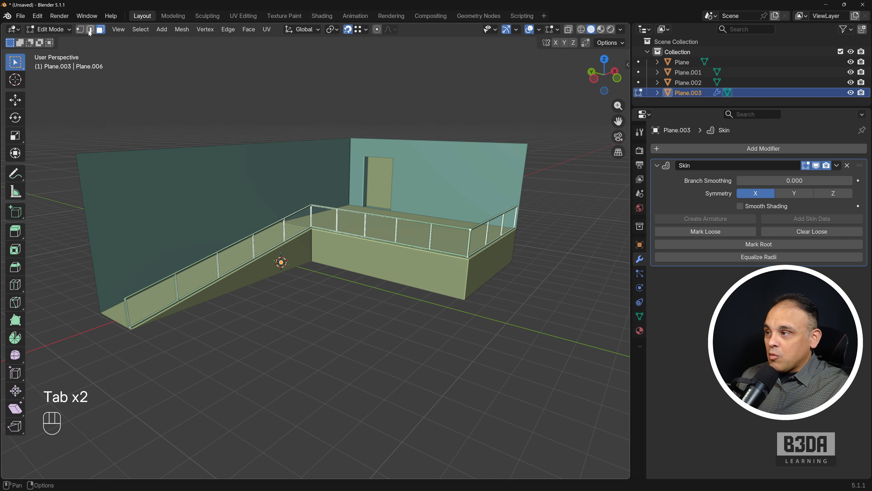
left_click(581, 29)
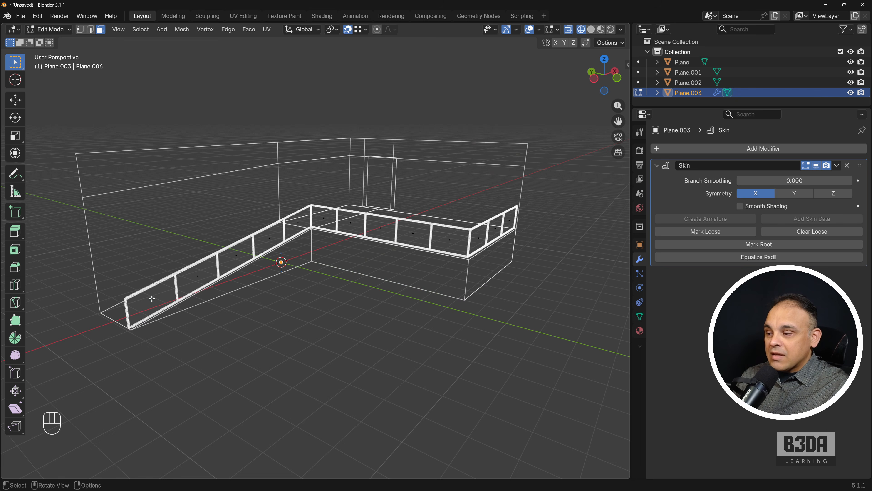
left_click(91, 30)
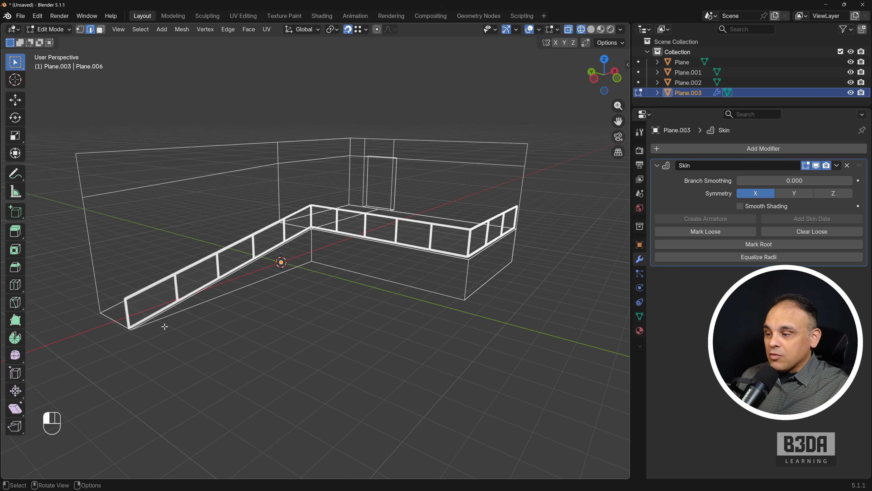
left_click(159, 306)
left_click(196, 287, "shift")
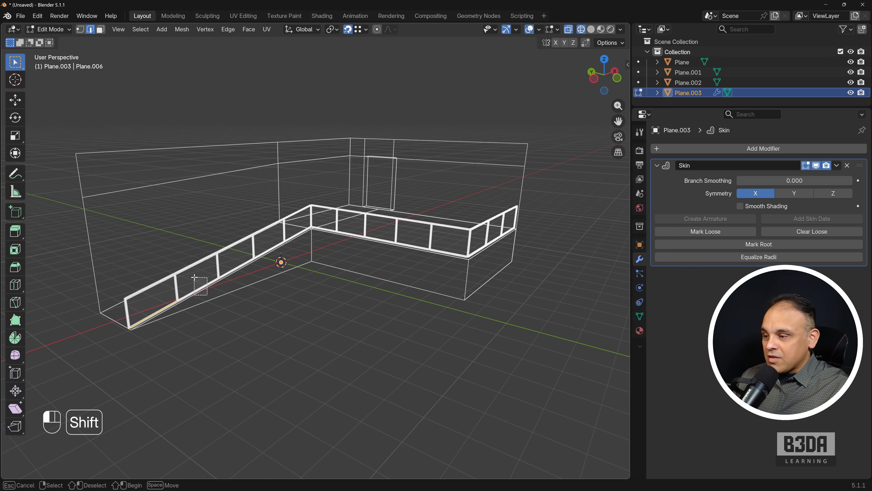
left_click(247, 262, "shift")
left_click_drag(273, 256, 269, 243, "shift")
left_click_drag(302, 239, 380, 235, "shift")
left_click(414, 243, "shift")
left_click(448, 250, "shift")
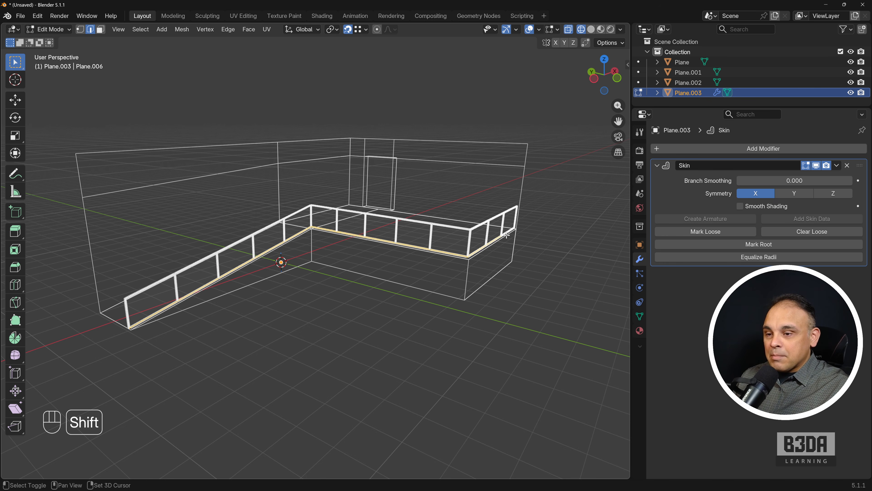
left_click_drag(509, 225, 506, 247, "shift")
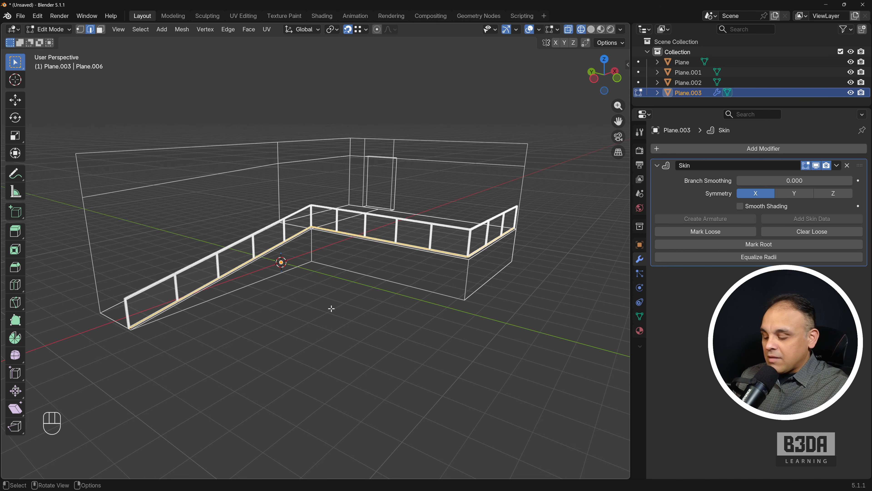
key("x")
left_click(332, 307)
key("Tab")
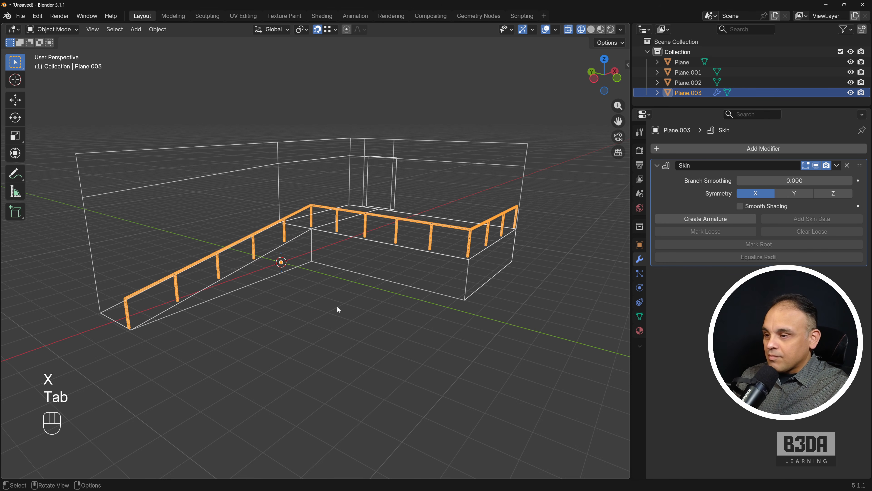
Switch the viewport back to solid shading and leave every object deselected
left_click(591, 29)
left_click(391, 262)
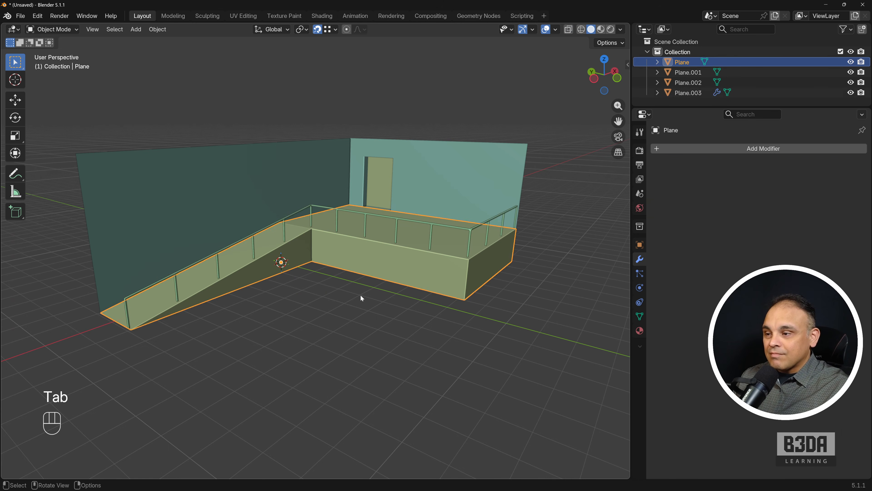
left_click(351, 323)
middle_click_drag(318, 330, 338, 331)
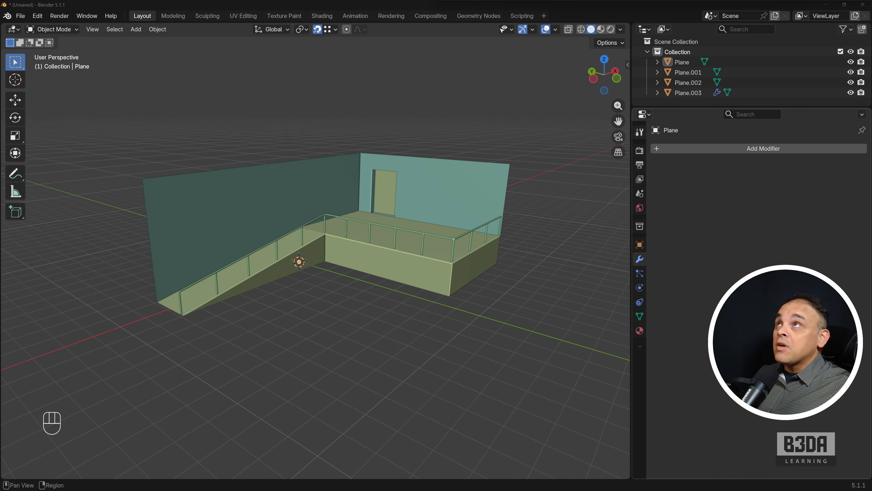
Switch to the web browser and look through the Blender books on the B3DA Learning homepage
left_click_drag(424, 0, 410, 61)
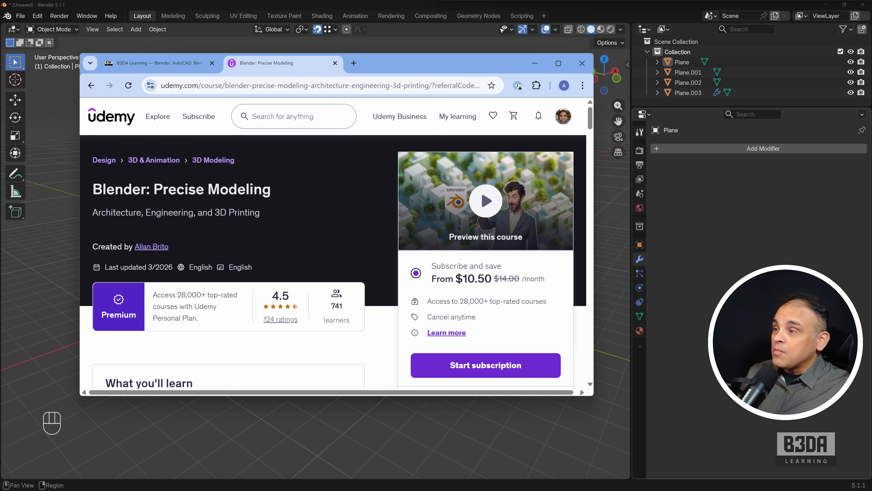
left_click(169, 63)
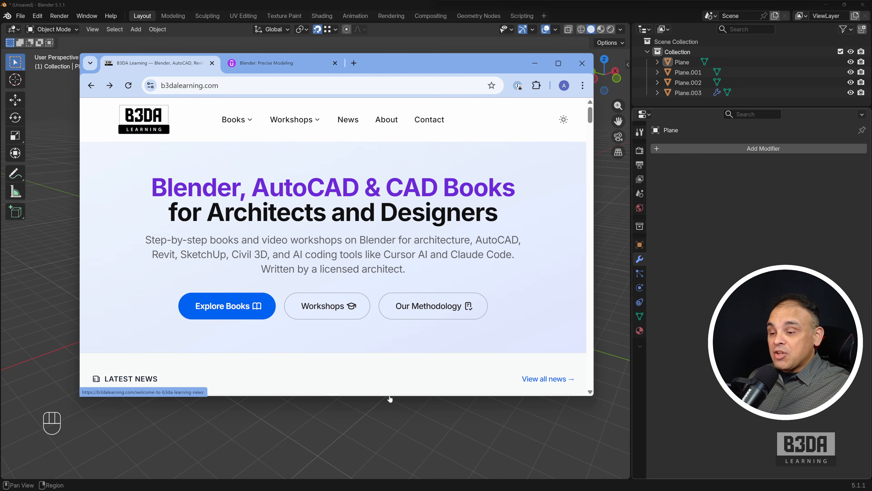
left_click_drag(389, 397, 383, 461)
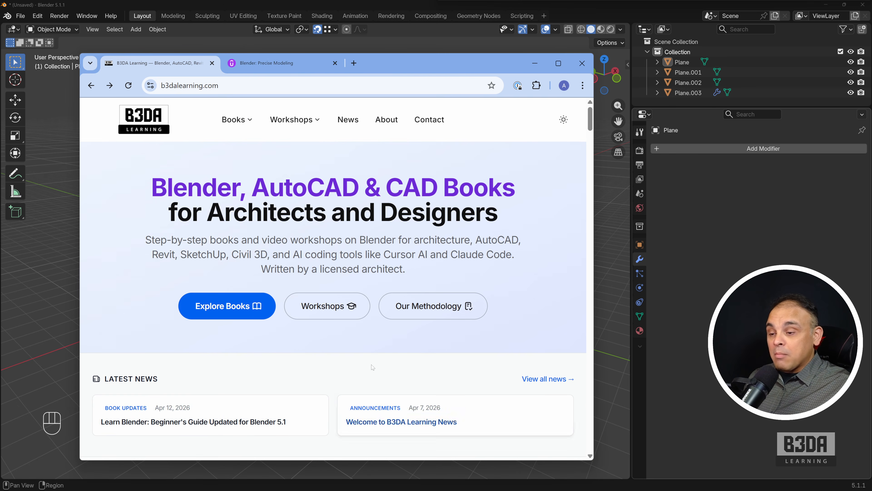
scroll(431, 205, "down", 10)
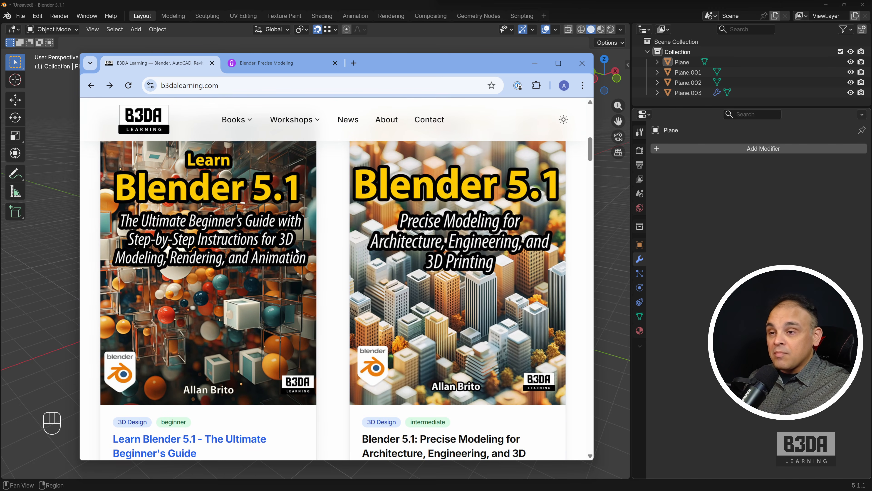